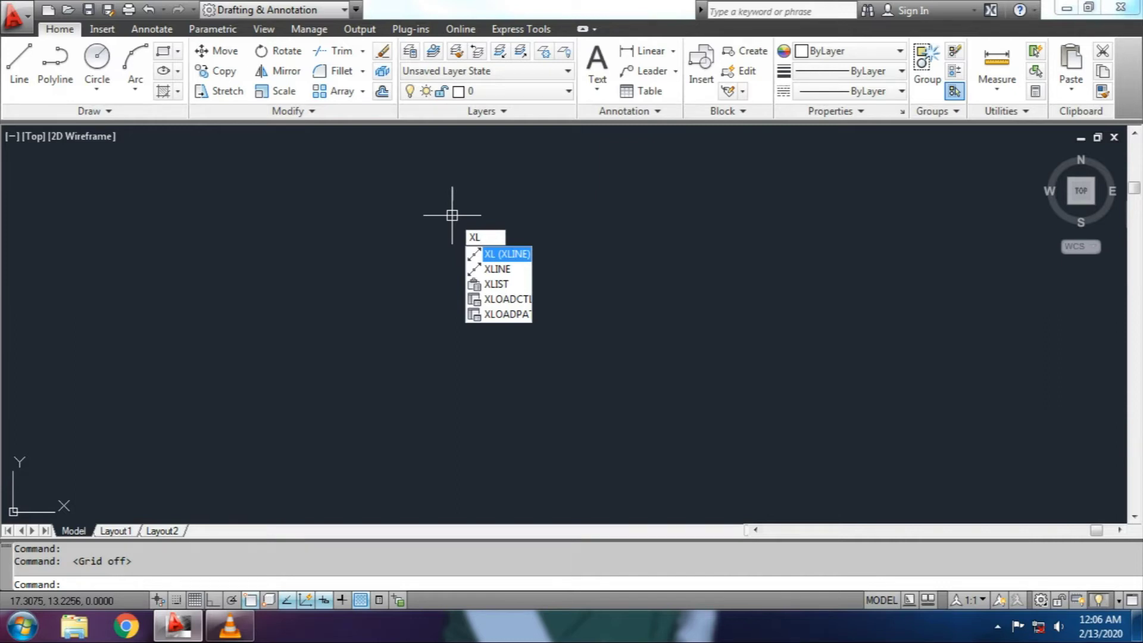
Step: Draw six horizontal construction lines at different heights across the empty drawing, using the XLINE Hor option
key("Return")
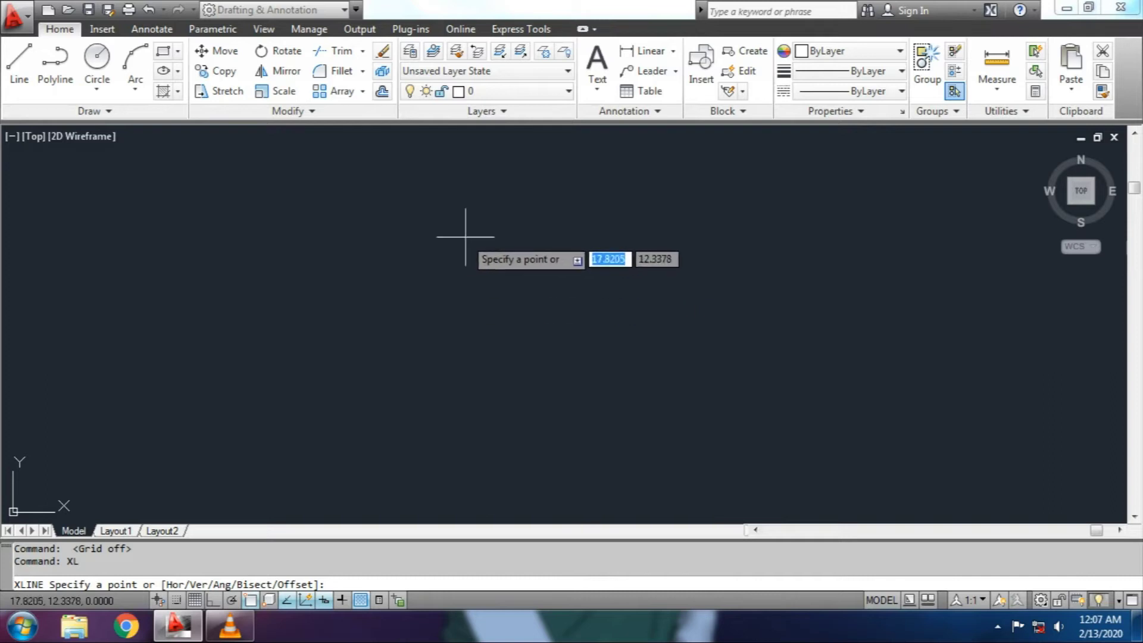
key("Escape")
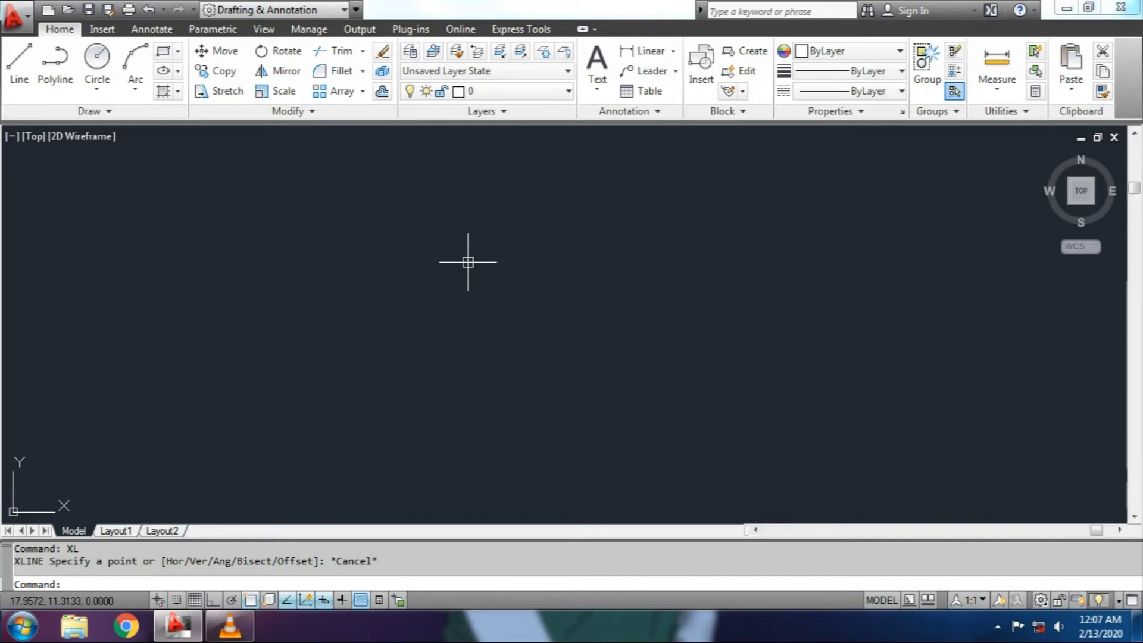
type("XL")
key("Return")
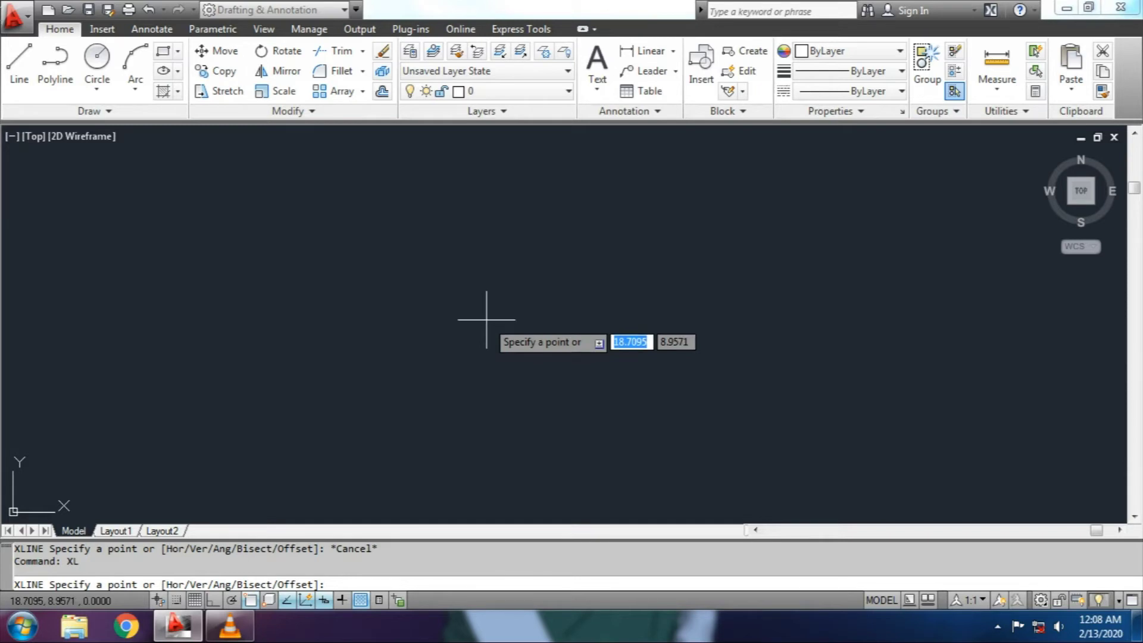
type("h")
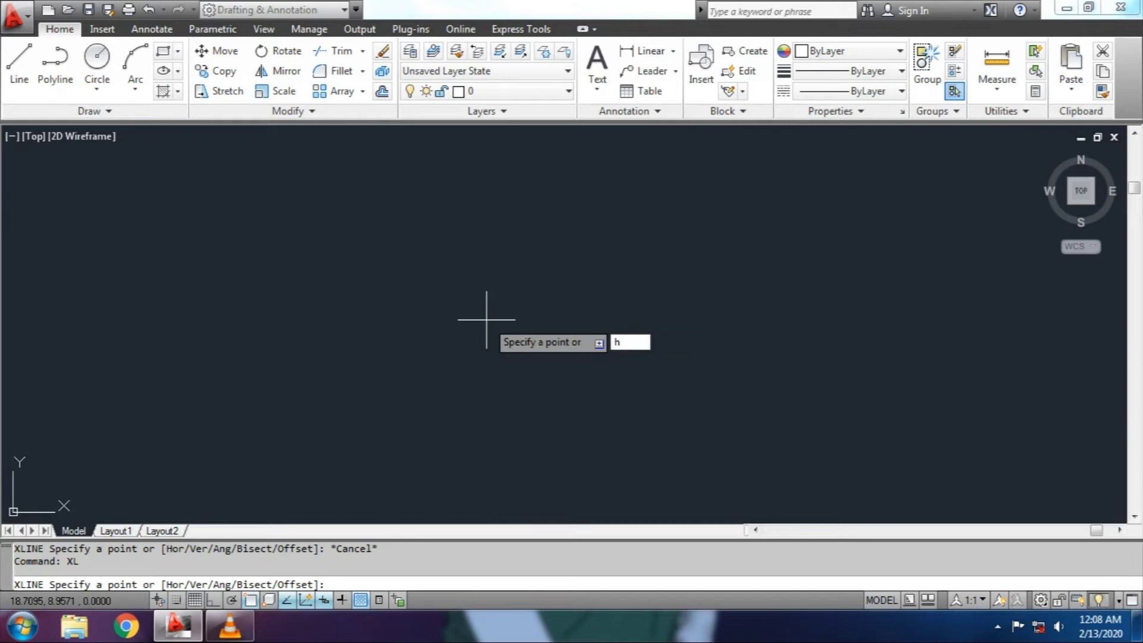
key("Return")
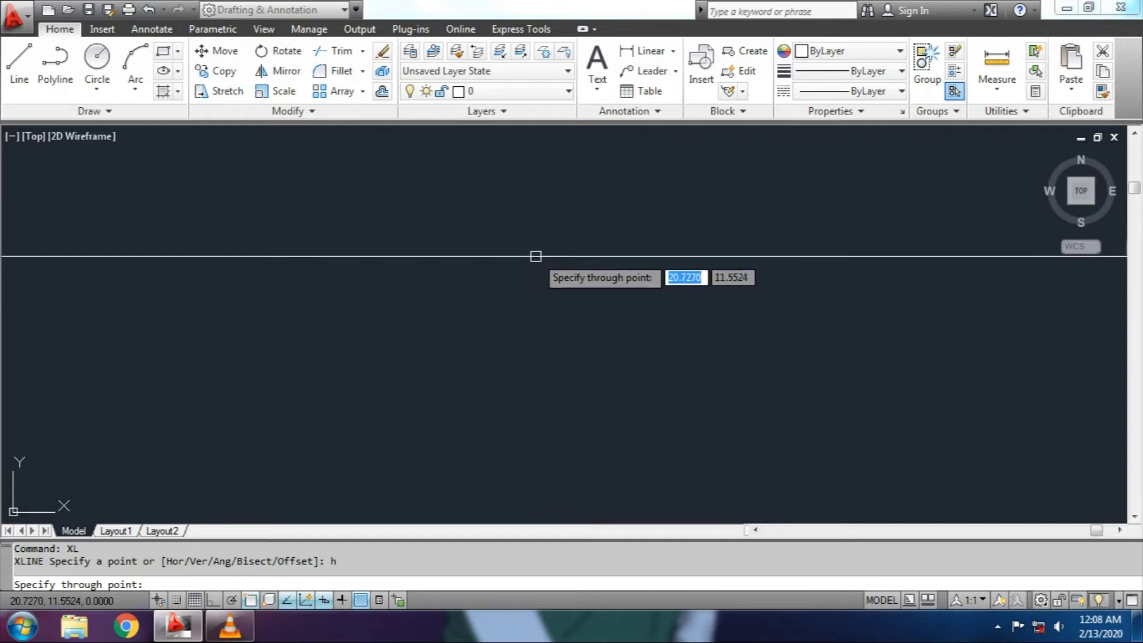
left_click(536, 260)
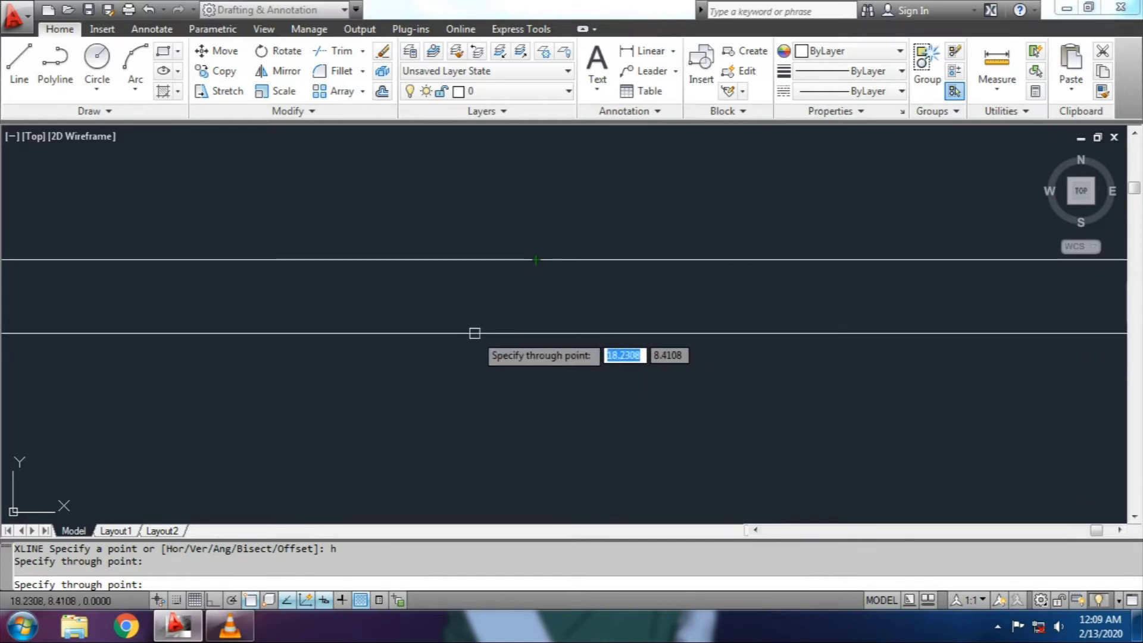
left_click(482, 329)
left_click(555, 417)
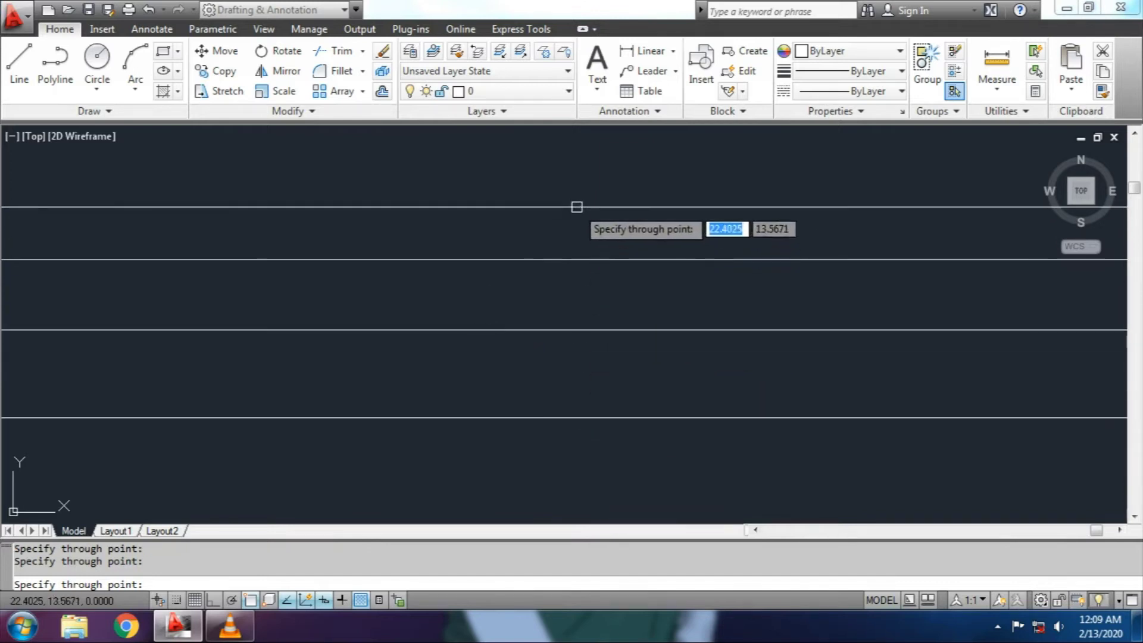
left_click(577, 207)
left_click(694, 169)
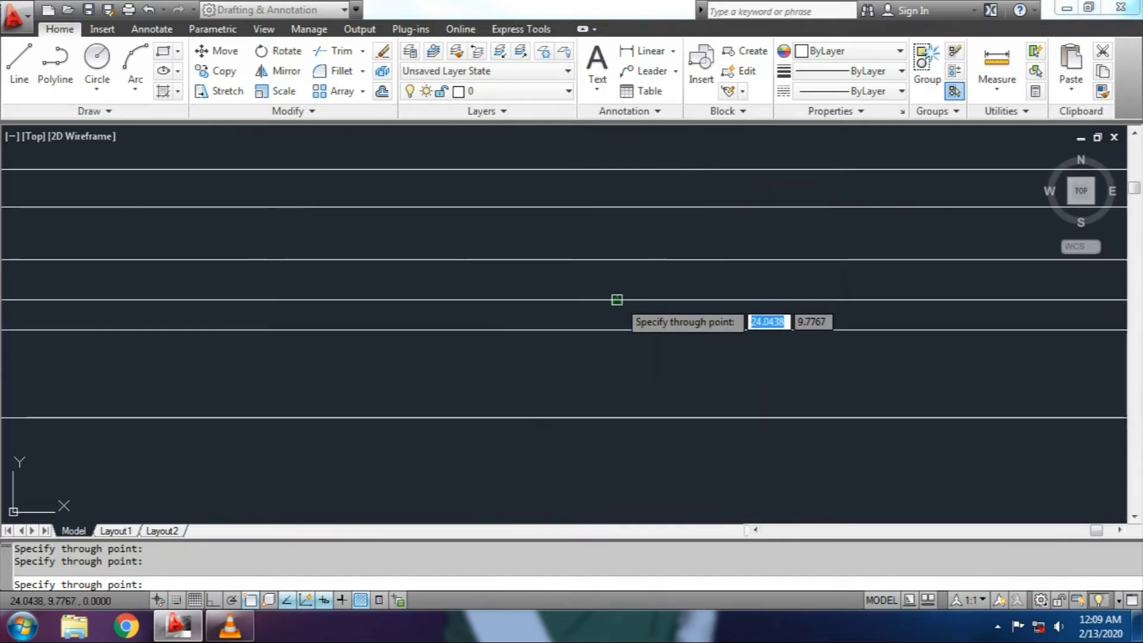
left_click(616, 299)
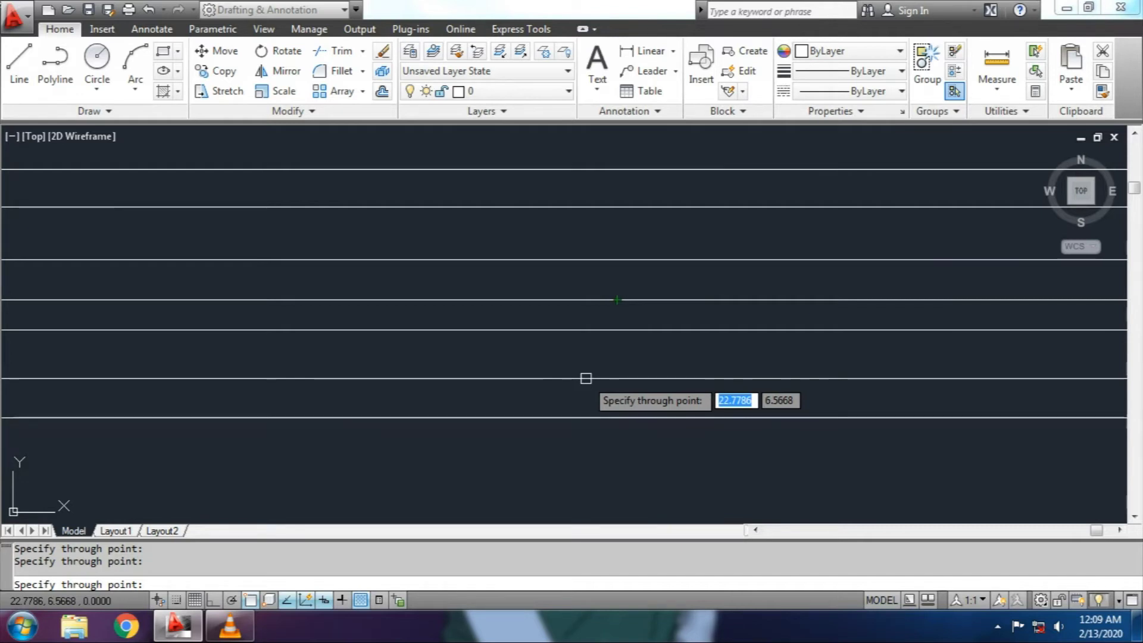
key("Escape")
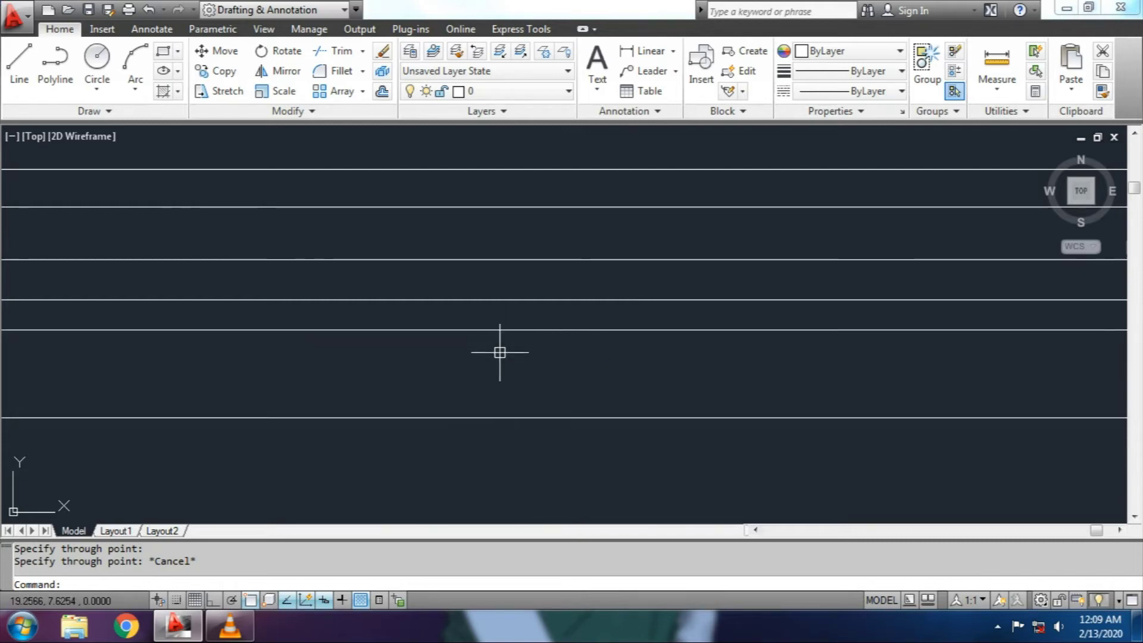
Step: Draw five vertical construction lines crossing the horizontal ones, using the Construction Line Ver option
left_click(89, 111)
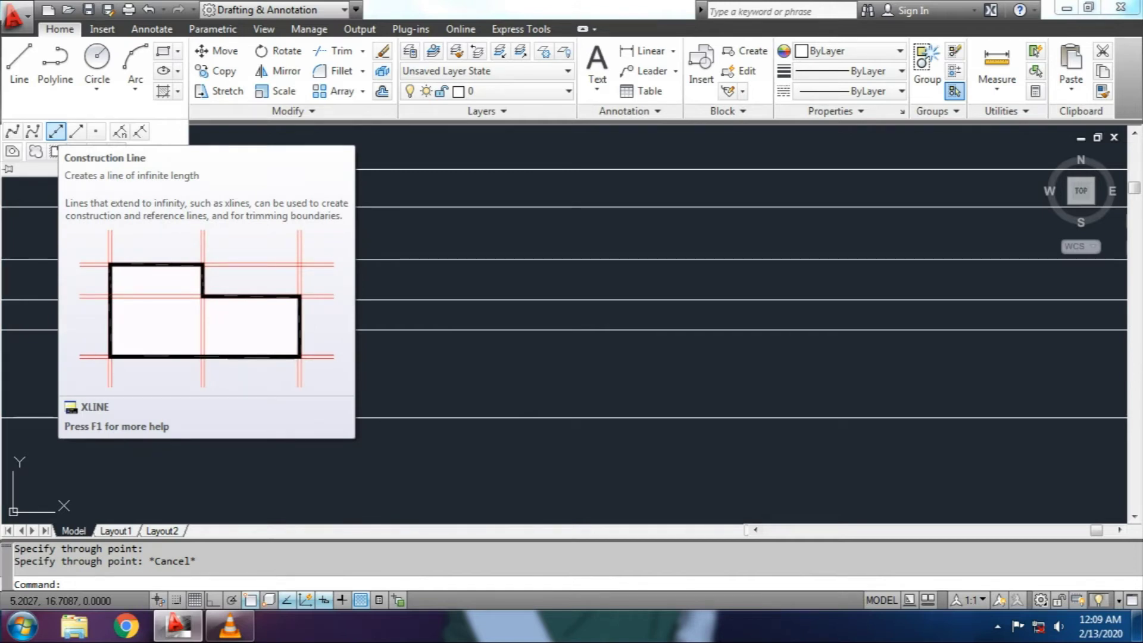
left_click(56, 131)
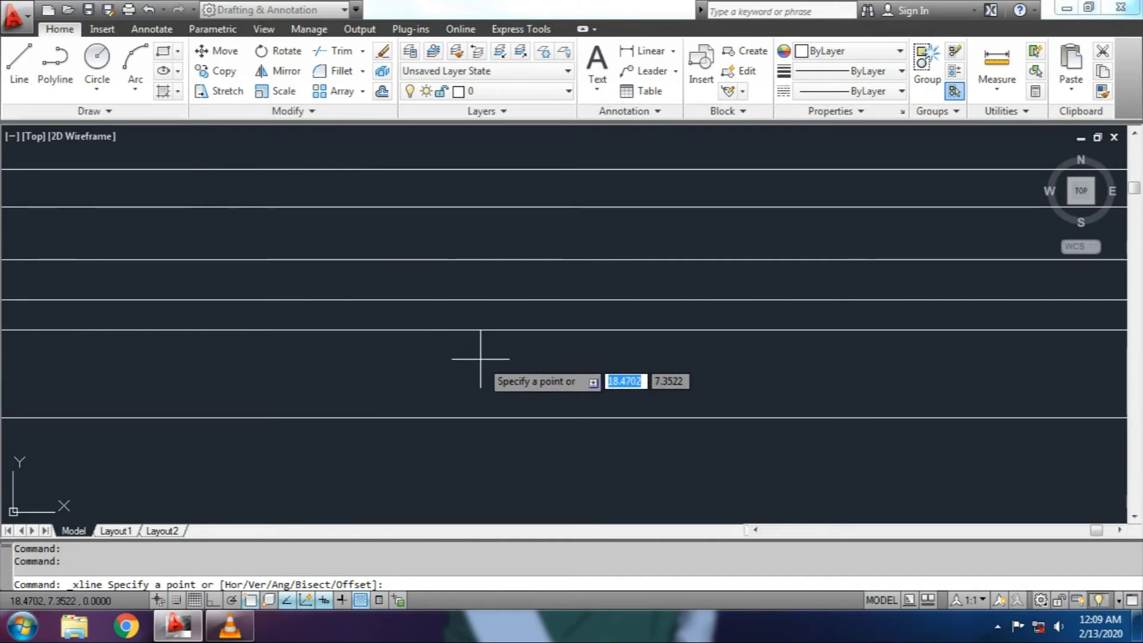
type("v")
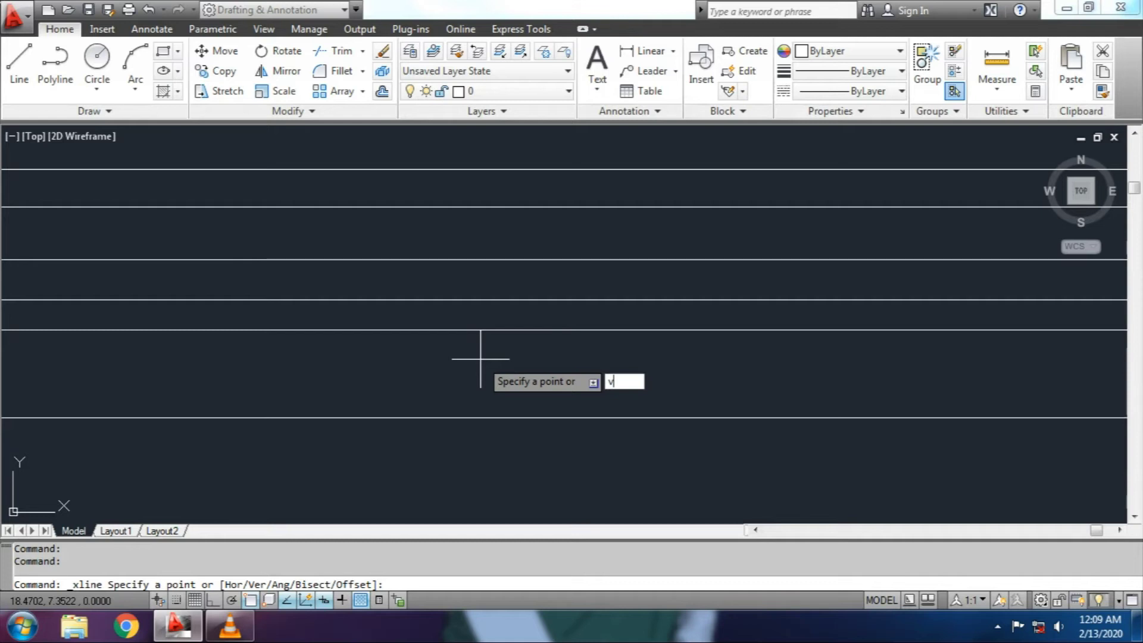
key("Return")
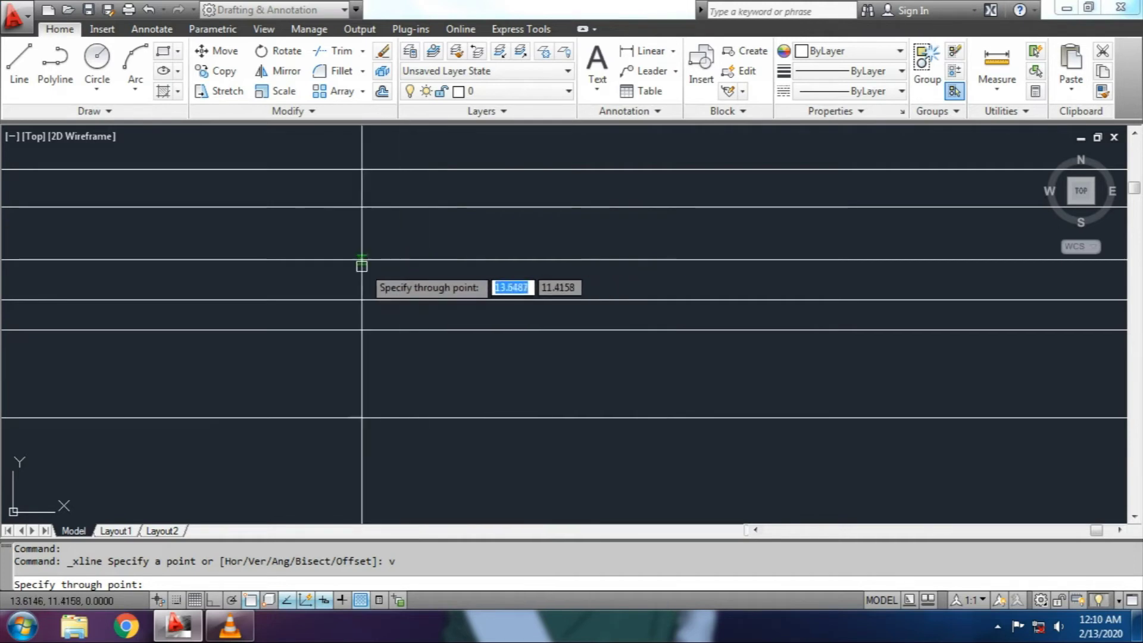
left_click(356, 284)
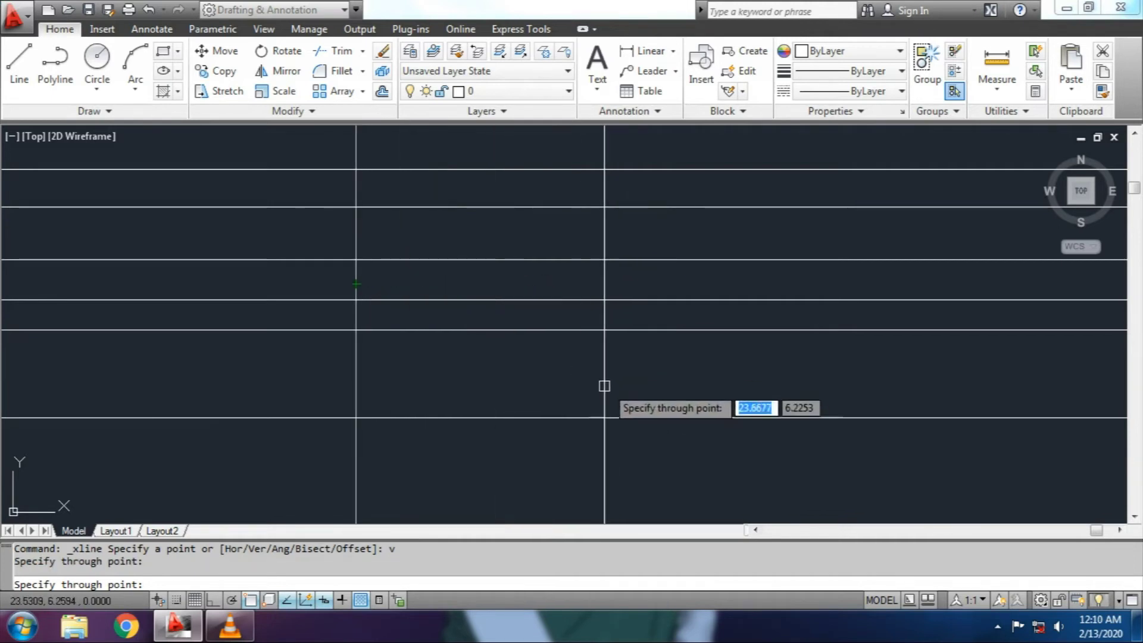
left_click(506, 284)
left_click(677, 285)
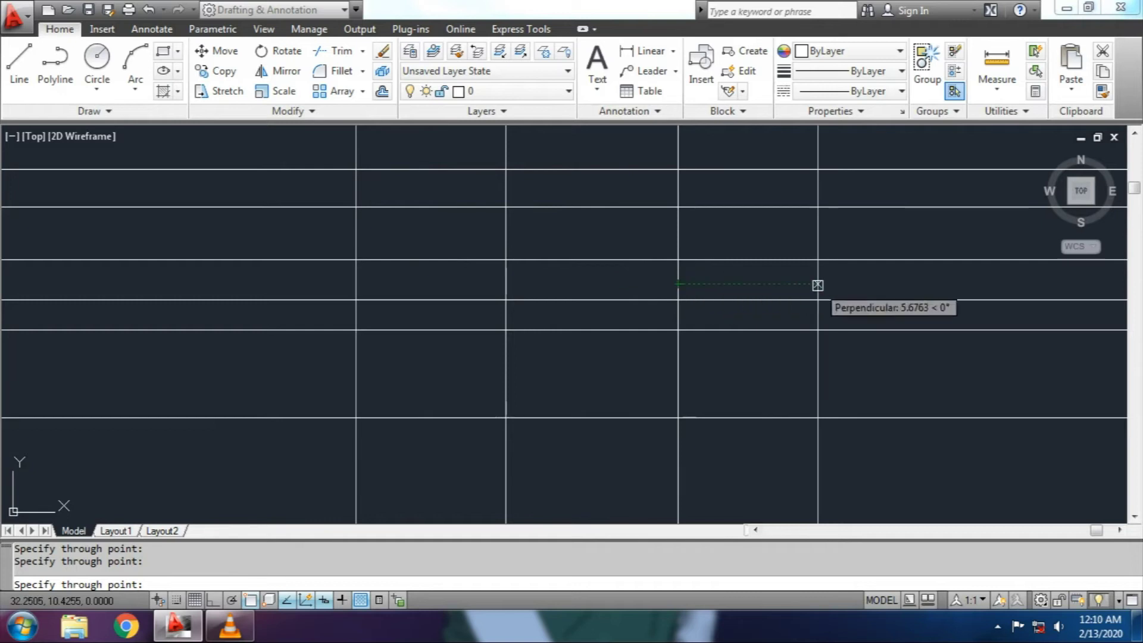
left_click(817, 284)
left_click(264, 284)
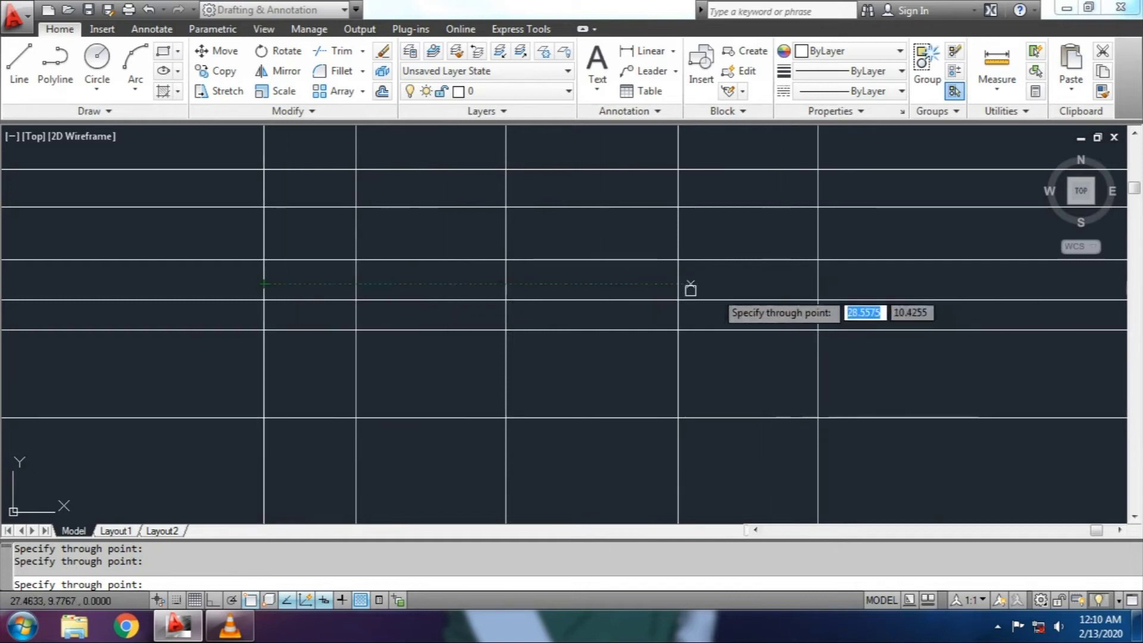
key("Return")
Step: Examine the extent of the horizontal and vertical construction lines at different zoom levels
scroll(676, 355, "down", 5)
scroll(675, 357, "down", 4)
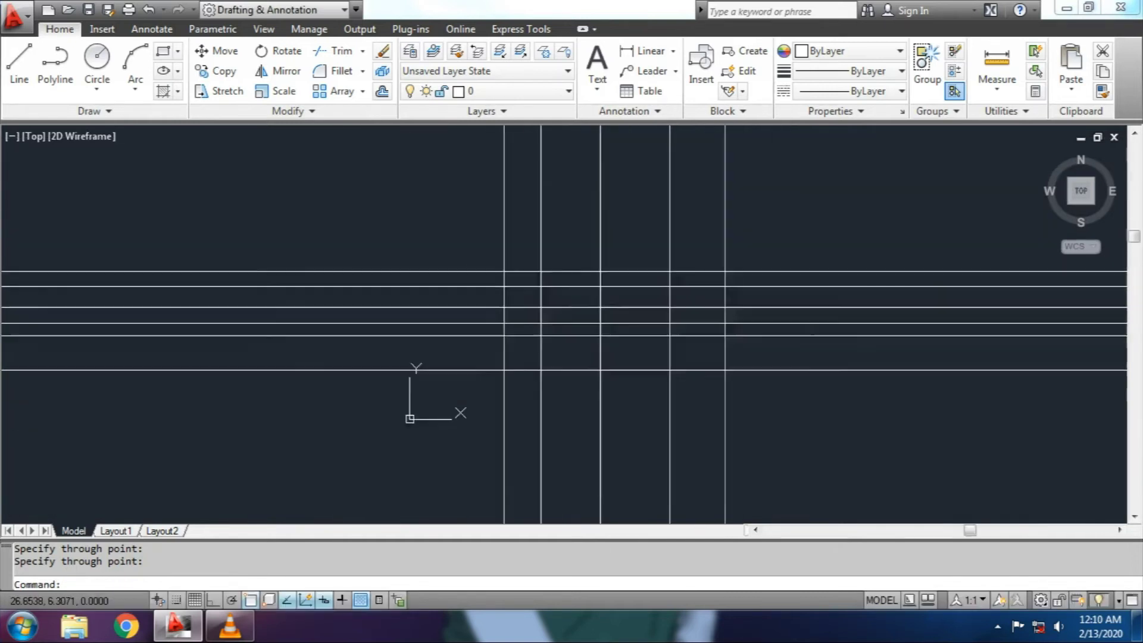
middle_click_drag(661, 358, 532, 373)
scroll(562, 355, "down", 2)
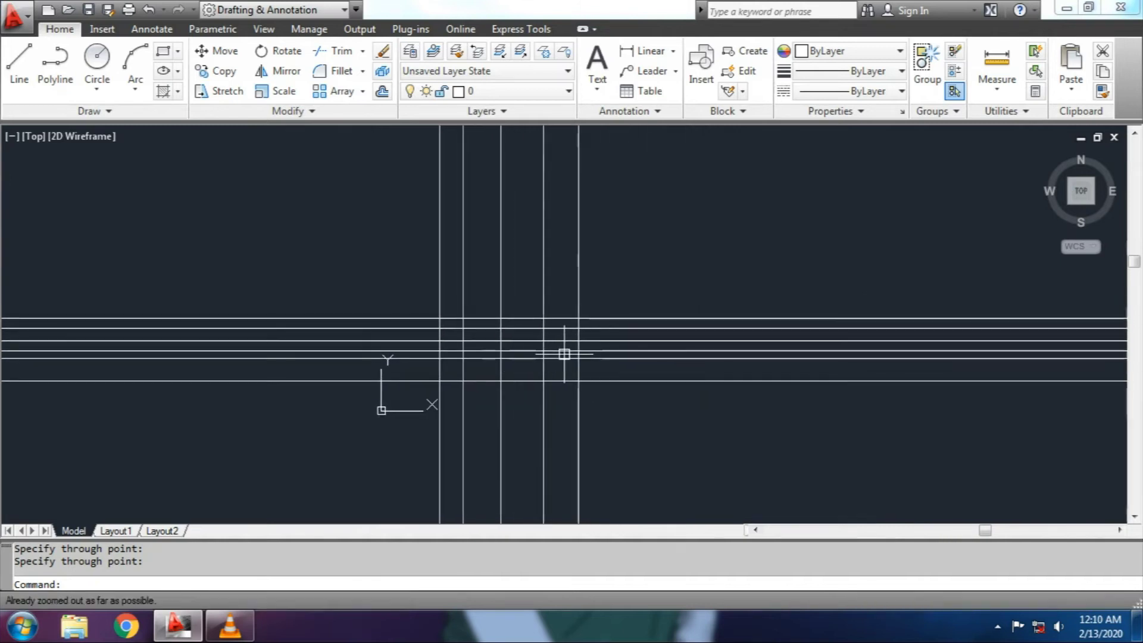
scroll(489, 393, "up", 3)
scroll(528, 388, "down", 3)
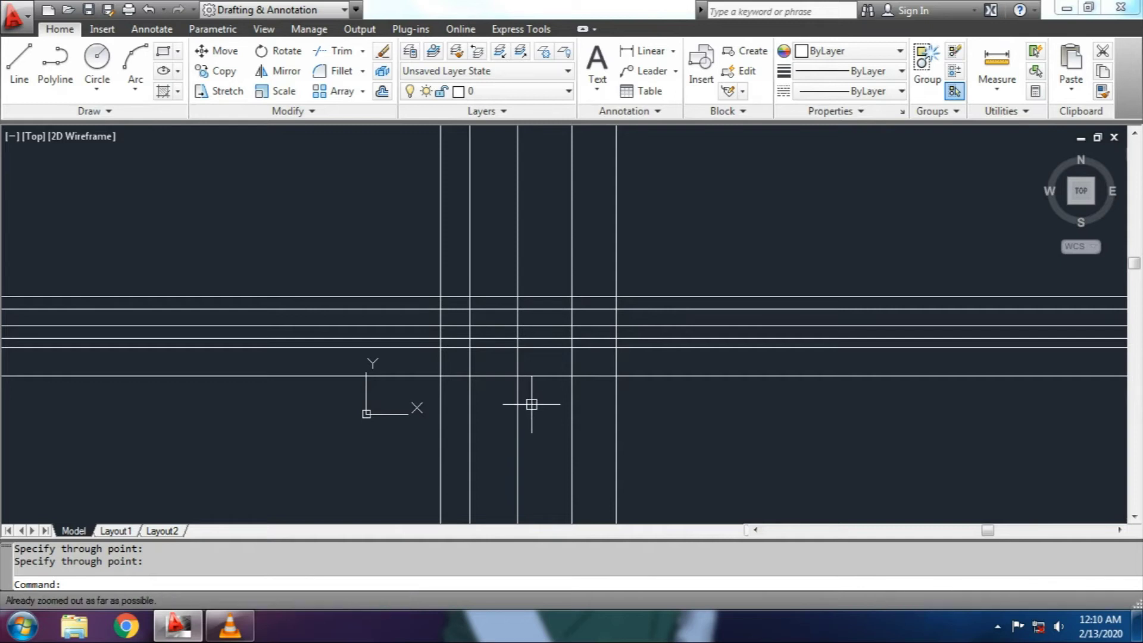
scroll(531, 404, "down", 2)
scroll(532, 406, "up", 4)
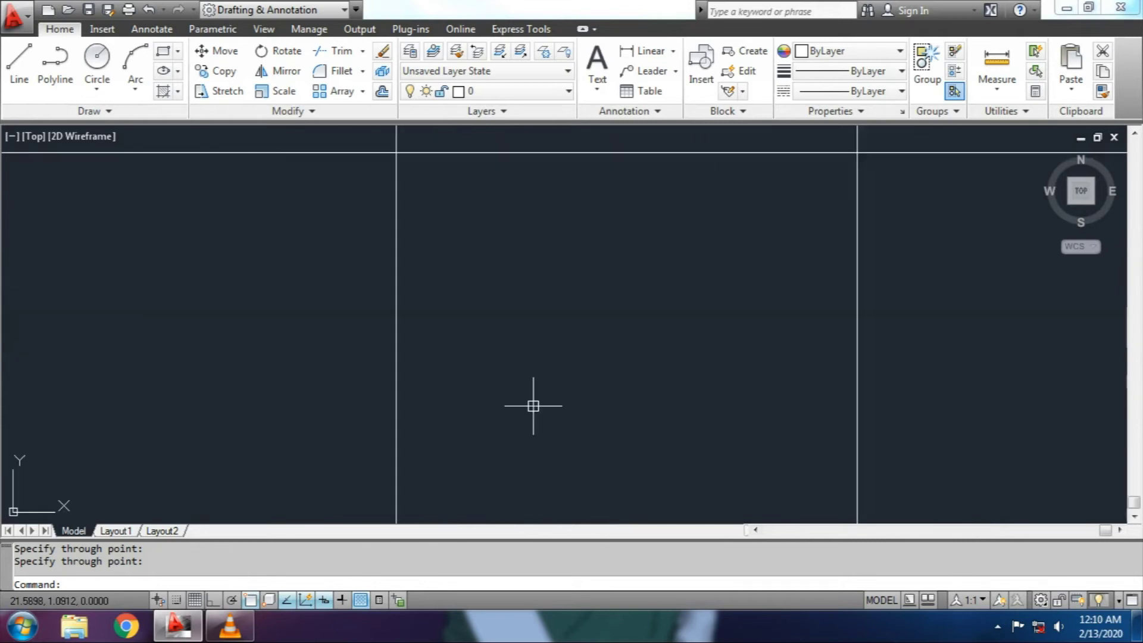
scroll(533, 405, "down", 5)
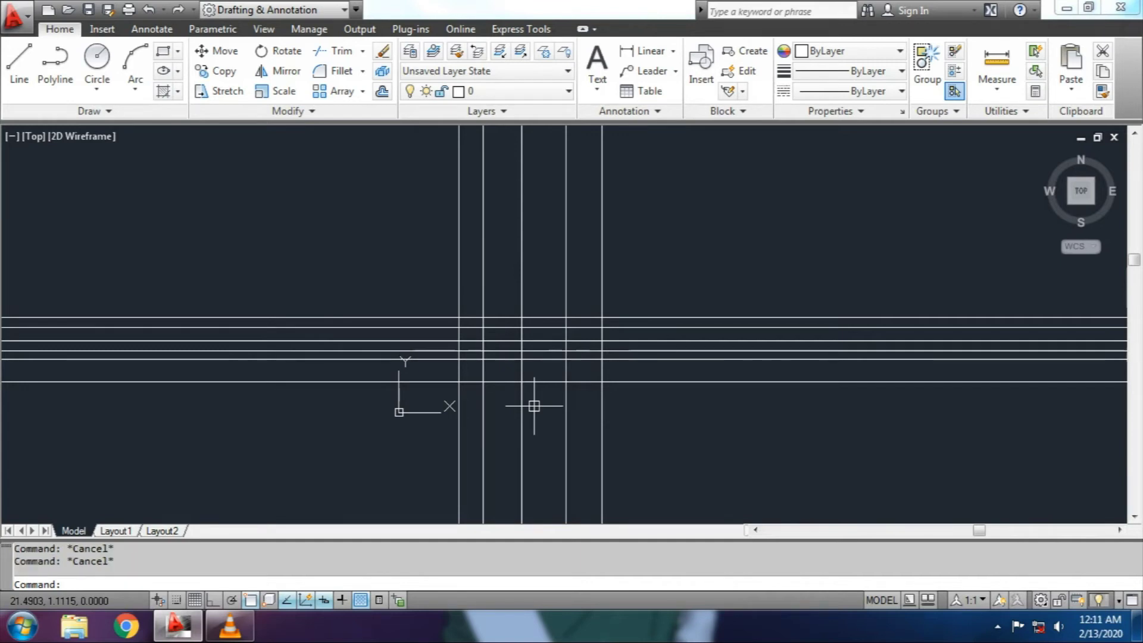
Step: Regenerate the whole model with REGENALL and inspect the construction line grid at a wider zoom
type("RE")
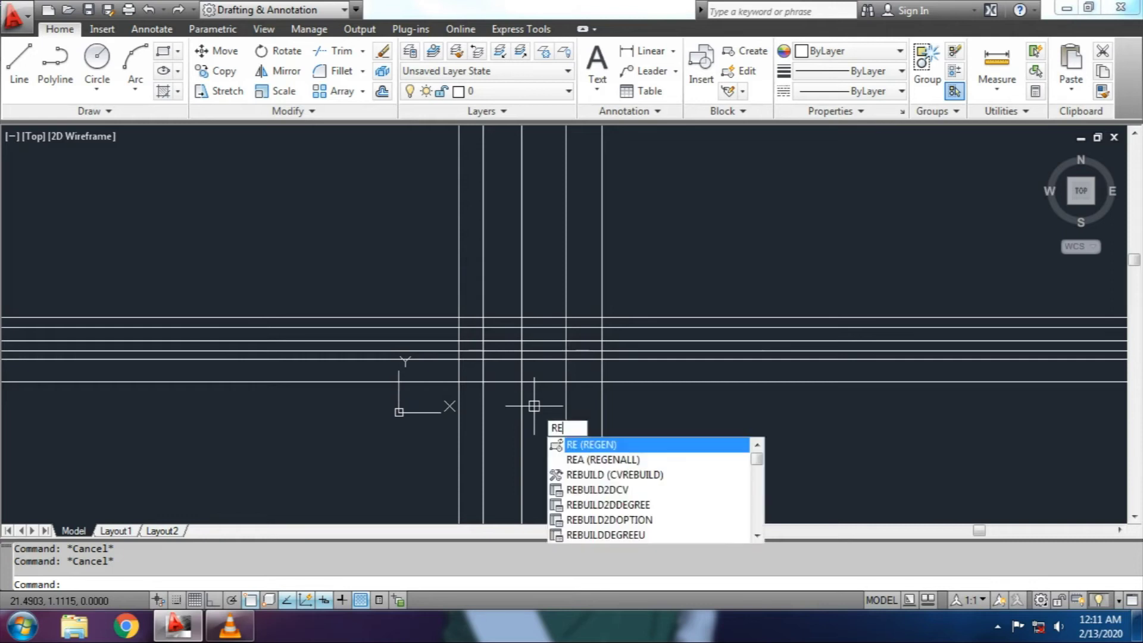
type("A")
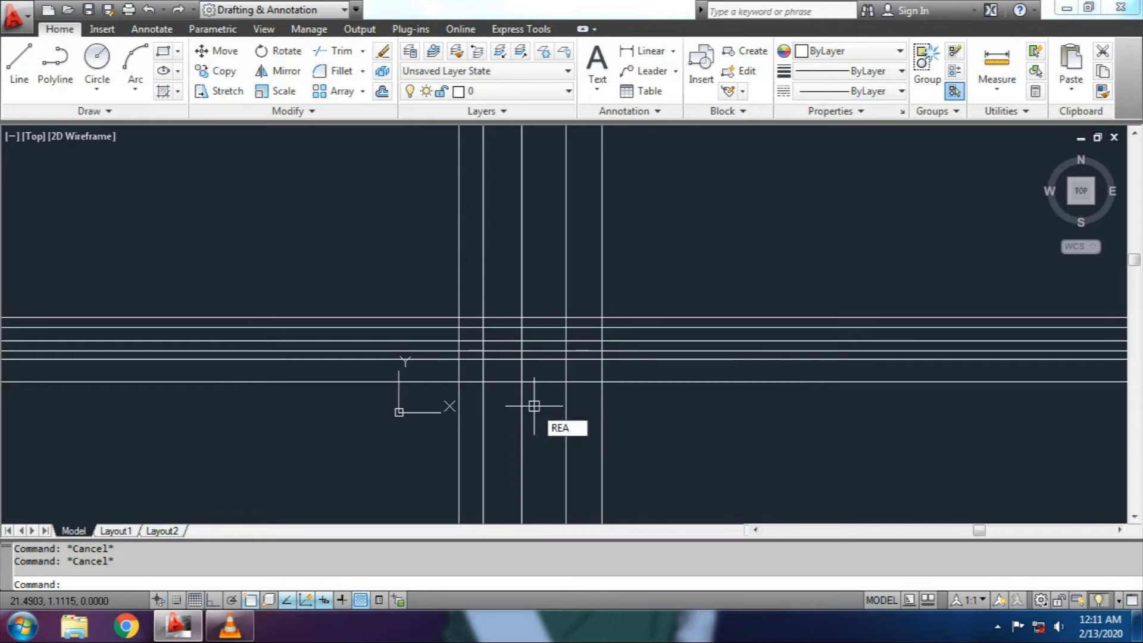
key("Return")
scroll(531, 400, "down", 4)
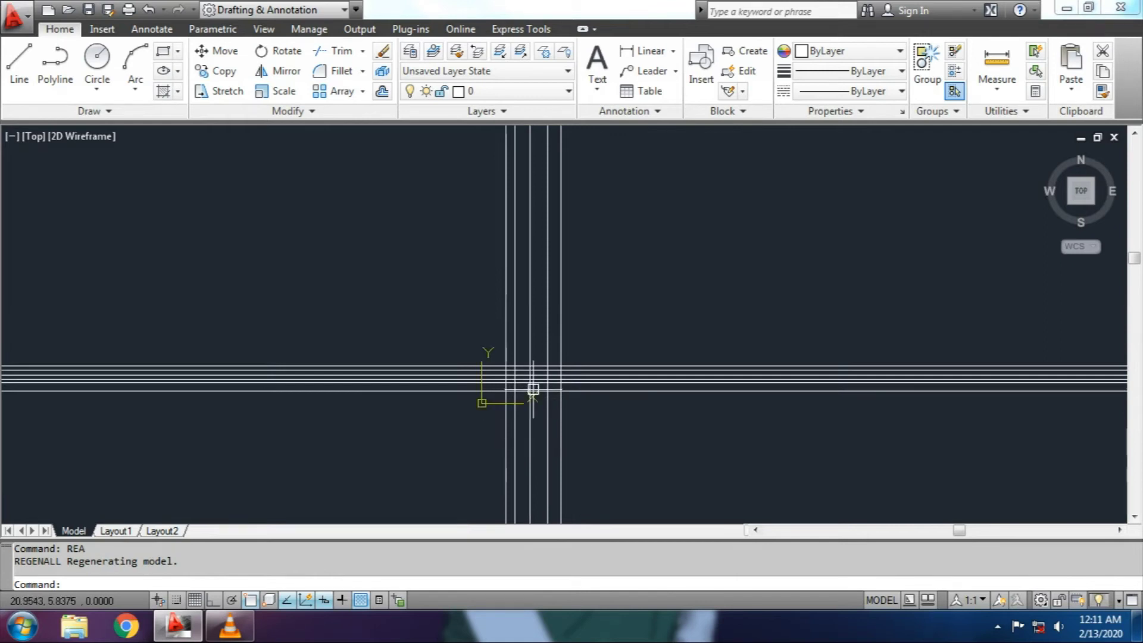
type("REA")
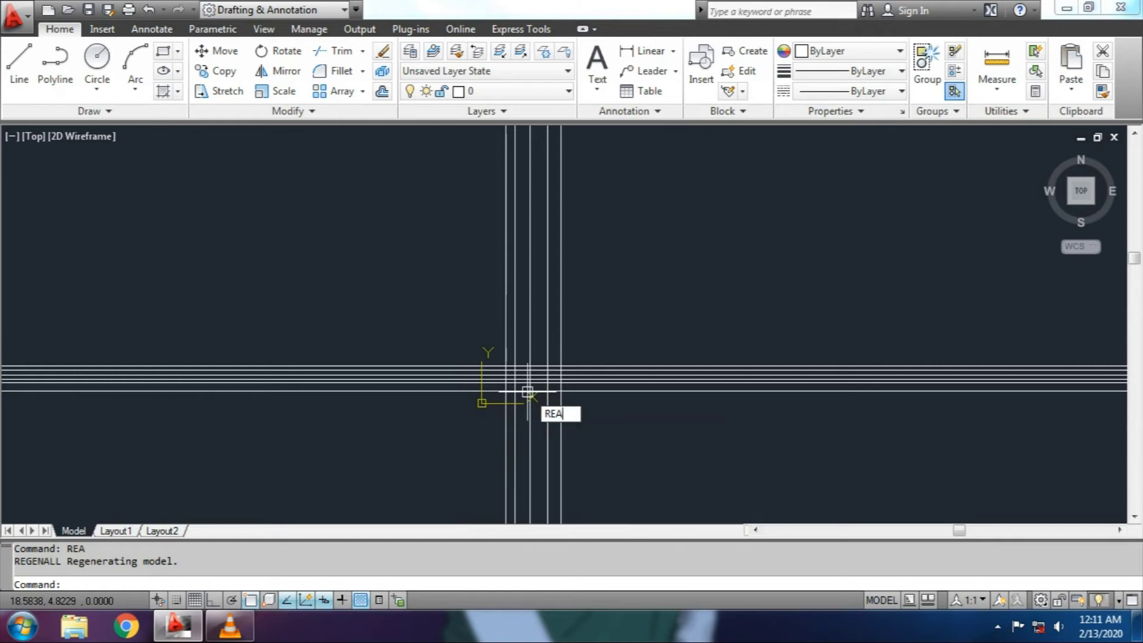
scroll(527, 392, "down", 2)
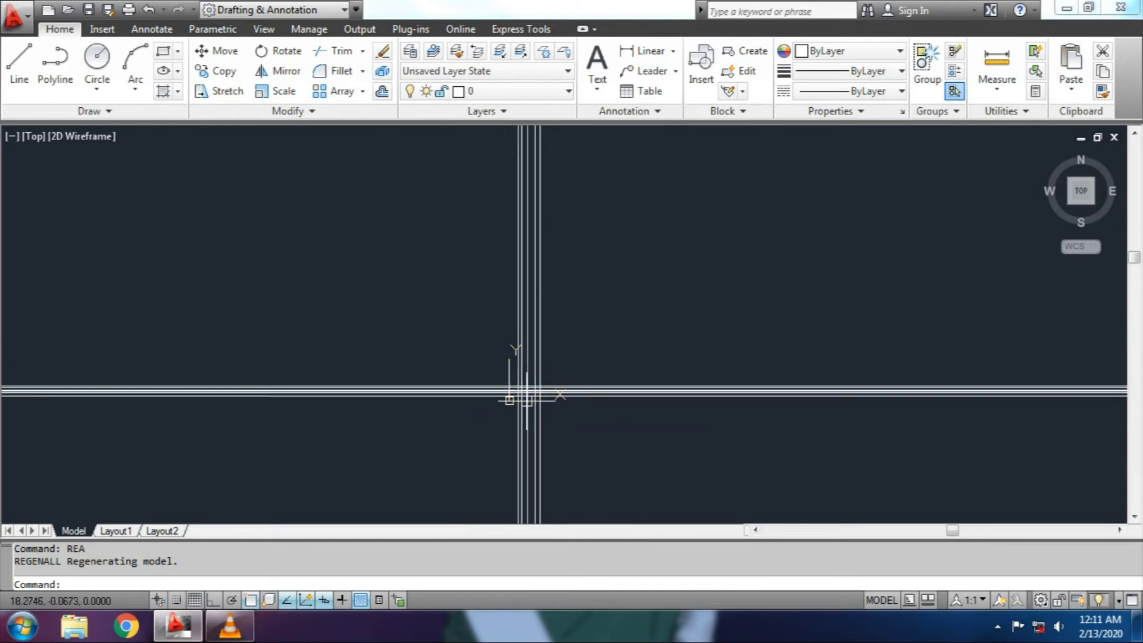
scroll(524, 441, "up", 4)
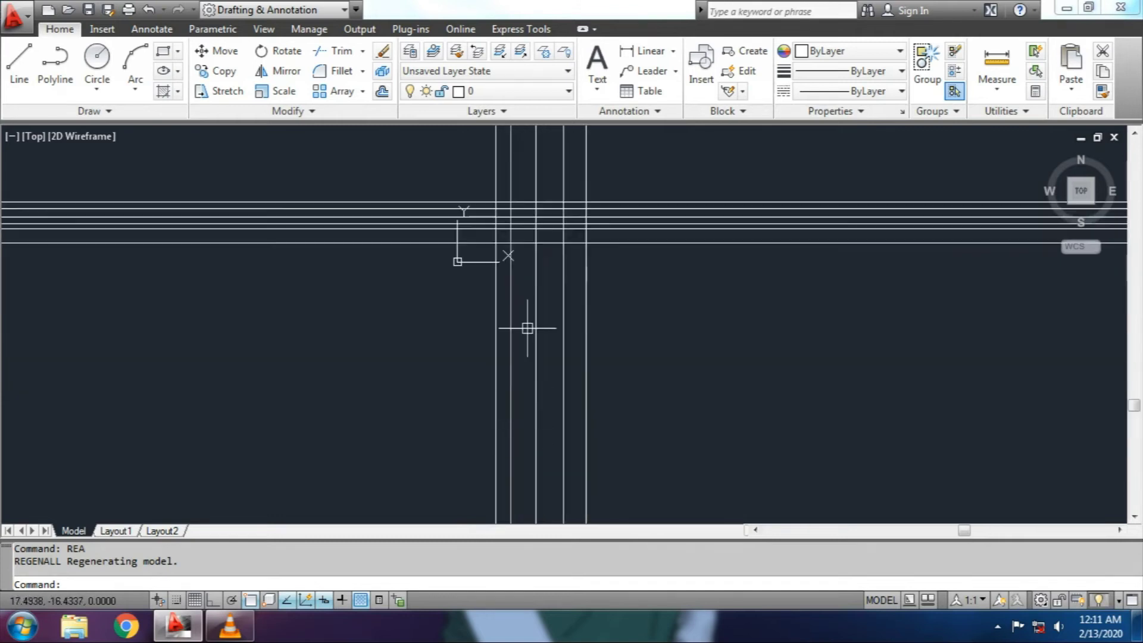
scroll(559, 178, "up", 2)
scroll(562, 189, "up", 2)
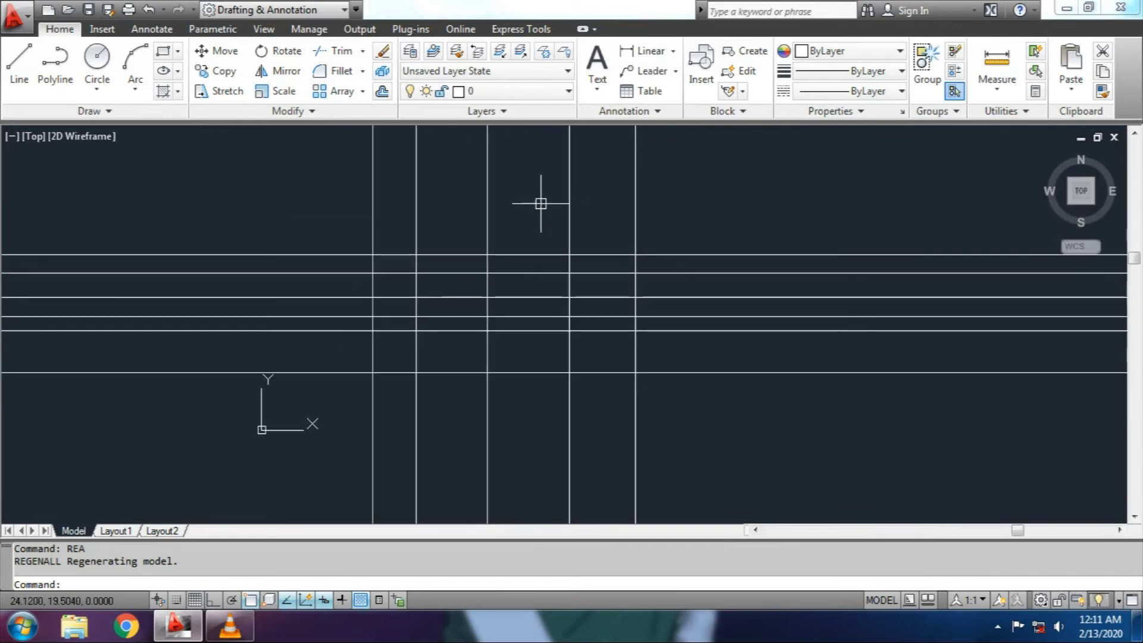
scroll(541, 219, "up", 2)
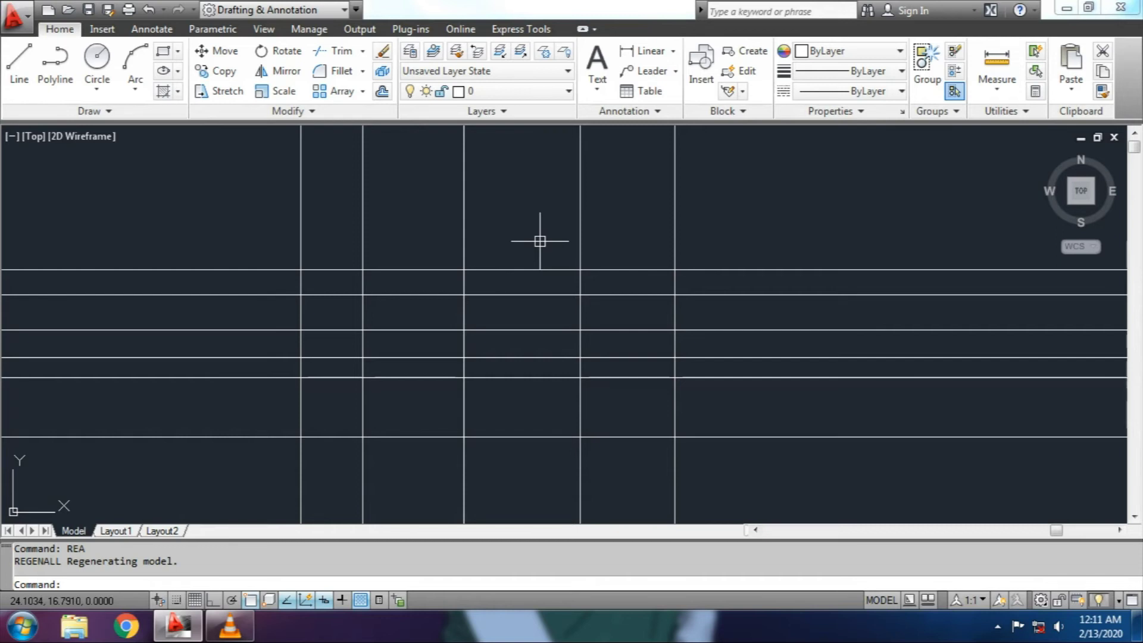
Step: Draw a 45-degree construction line with the XLINE Ang option through the intersection of the middle vertical and the fourth horizontal line from the top
type("XL")
key("Return")
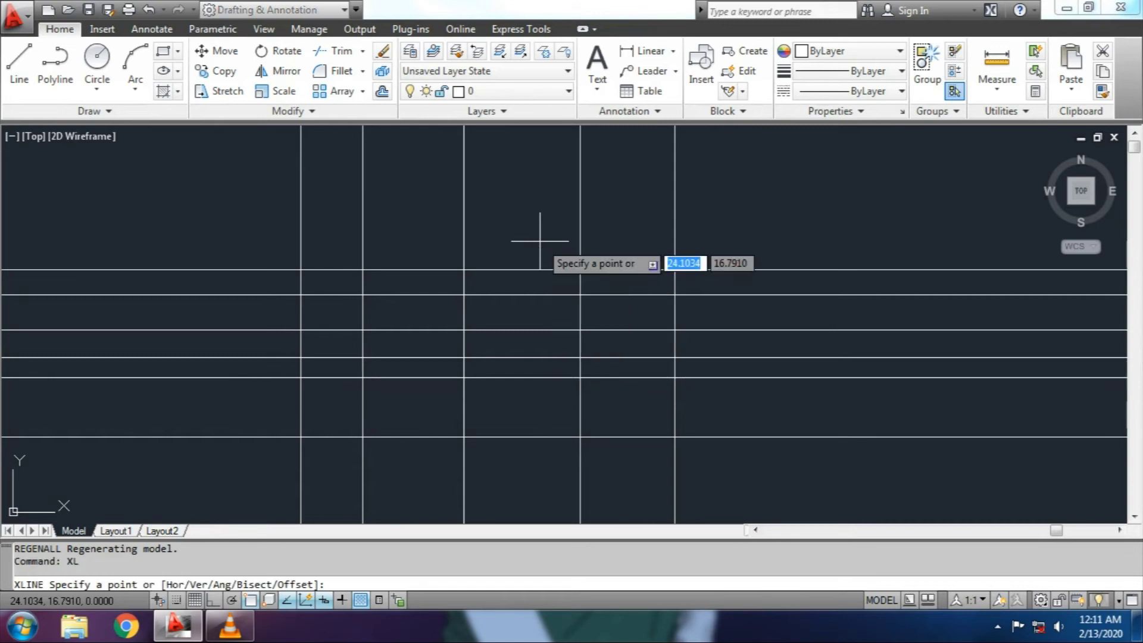
left_click(87, 112)
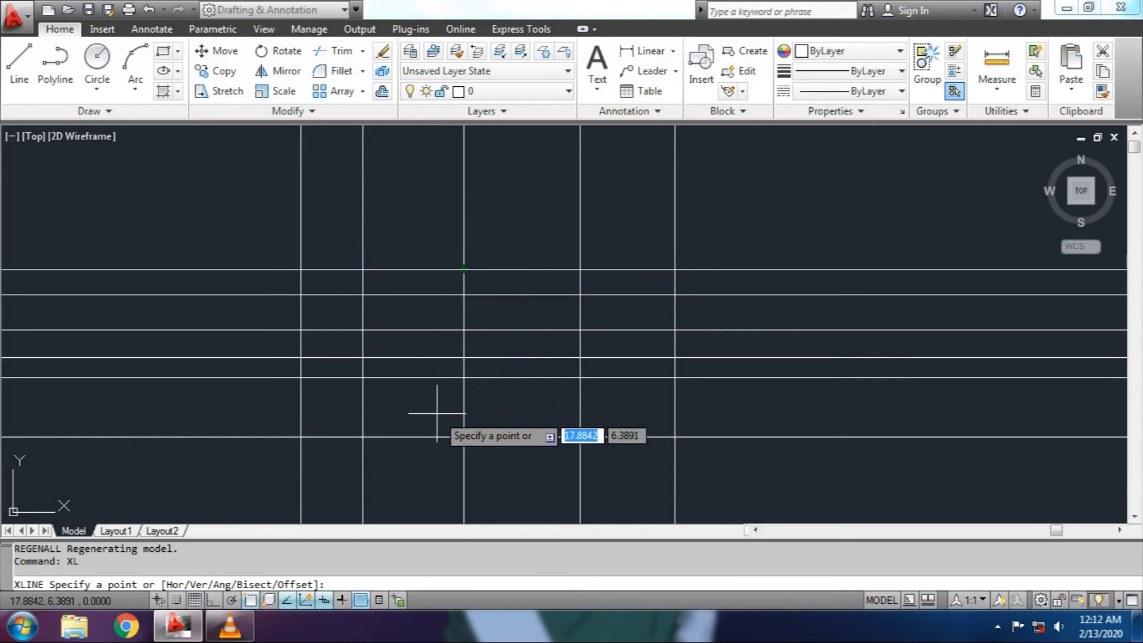
type("a")
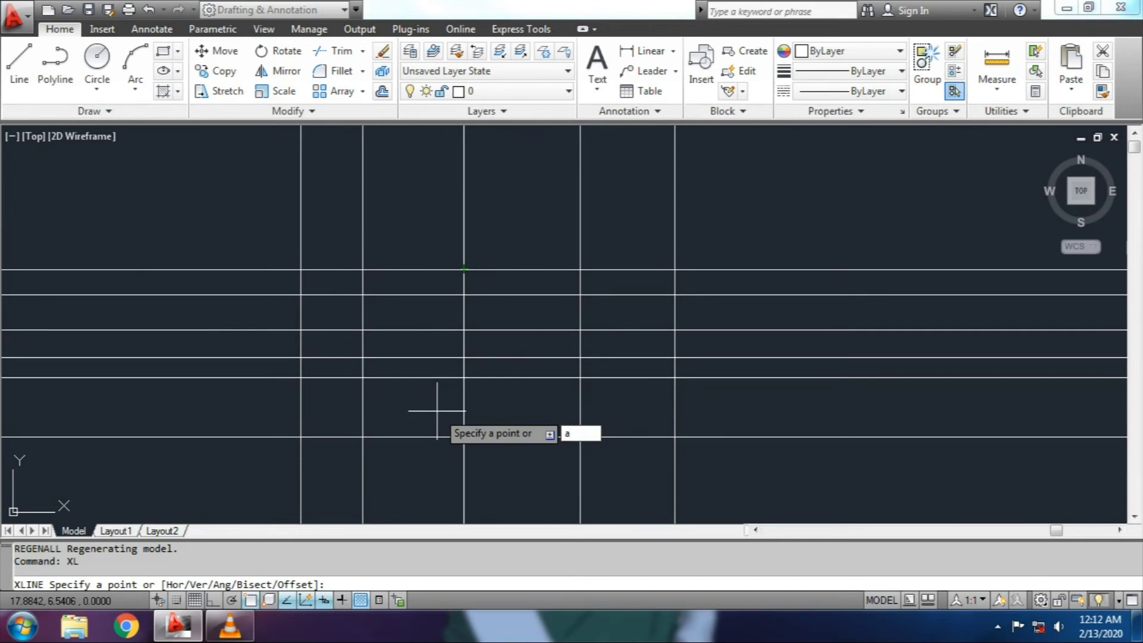
key("Return")
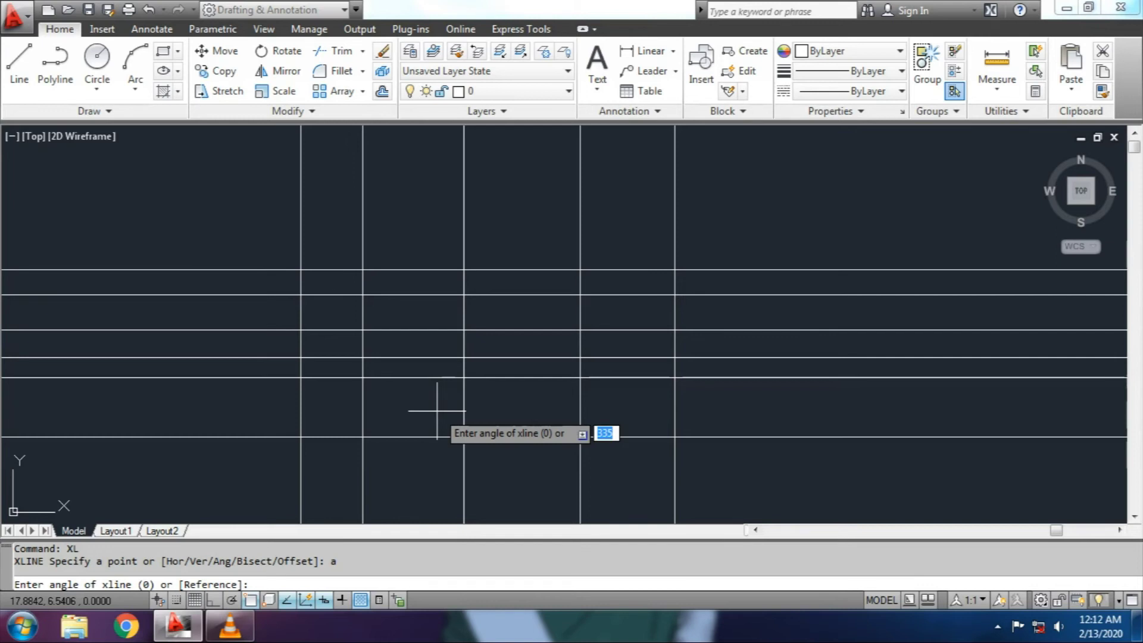
type("45")
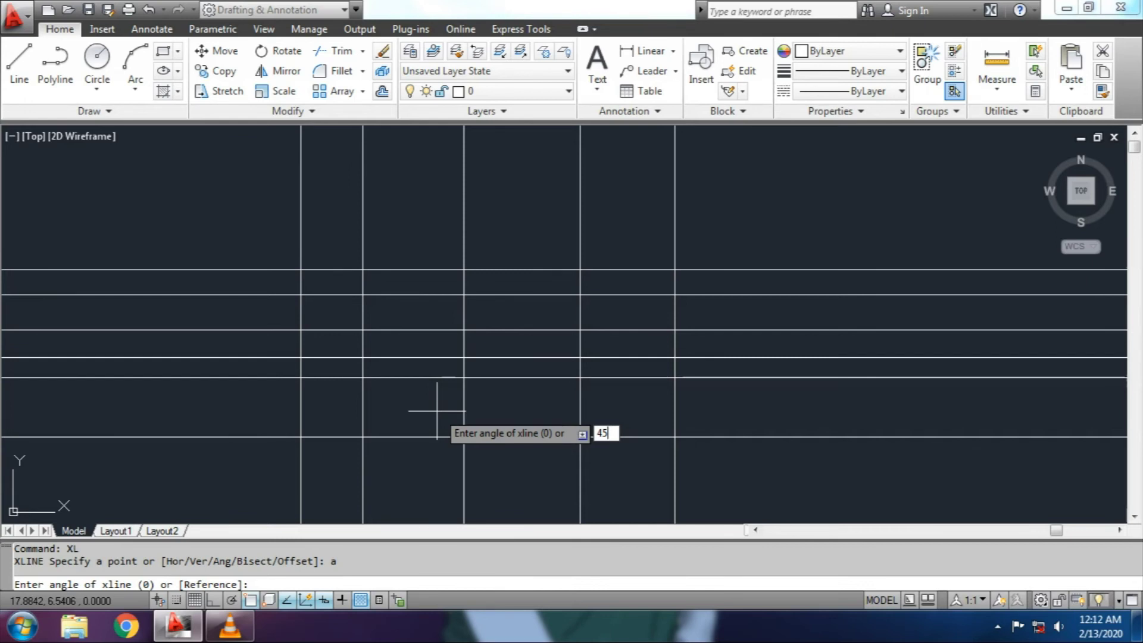
key("Return")
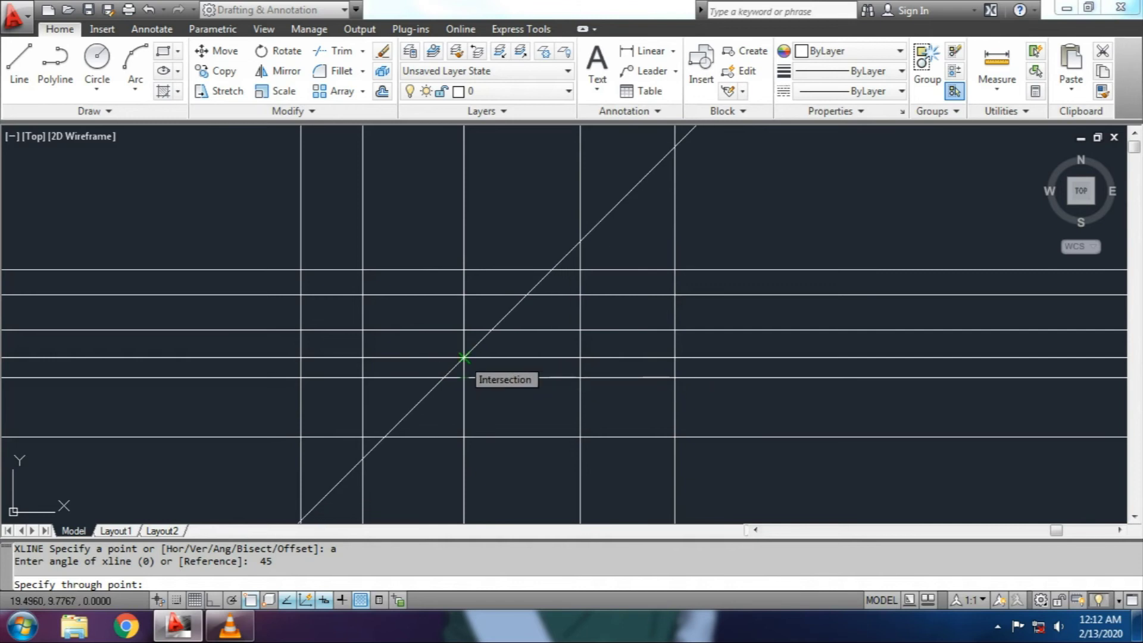
left_click(463, 357)
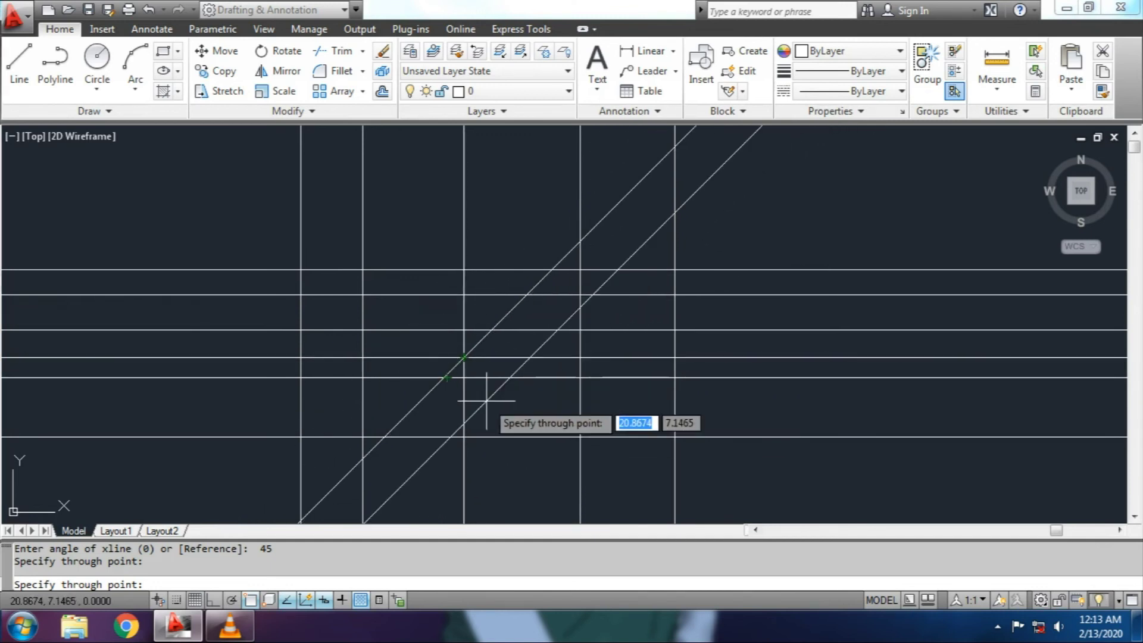
key("Escape")
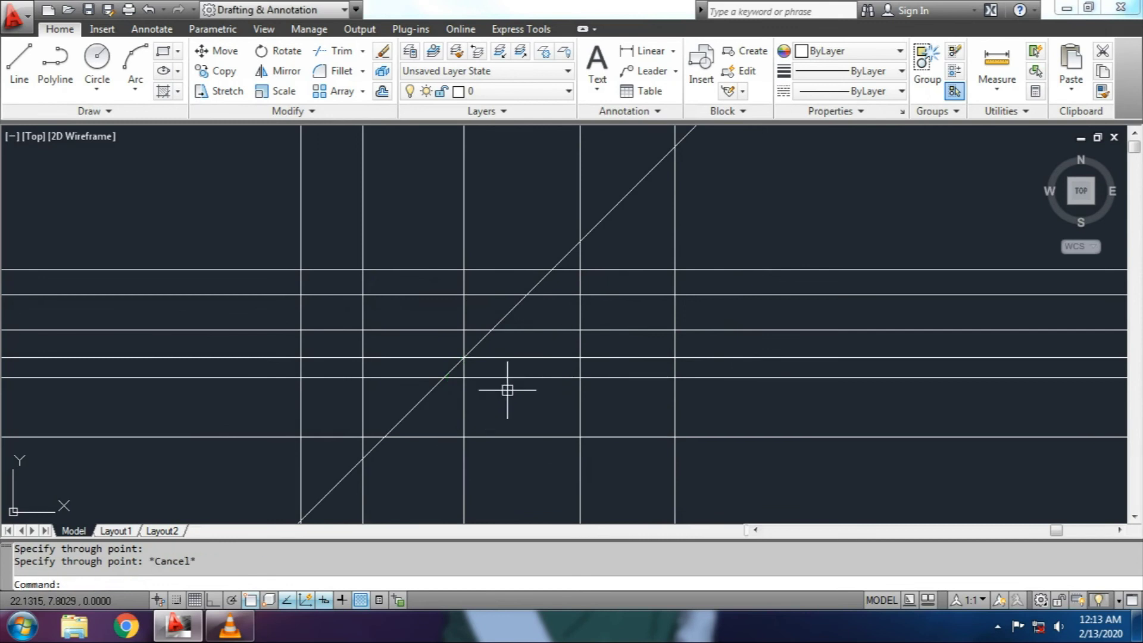
Step: Draw two -45-degree construction lines with XLINE Ang, through the 45-degree line's grid intersection and where the fourth vertical meets the second horizontal from the top
type("xl")
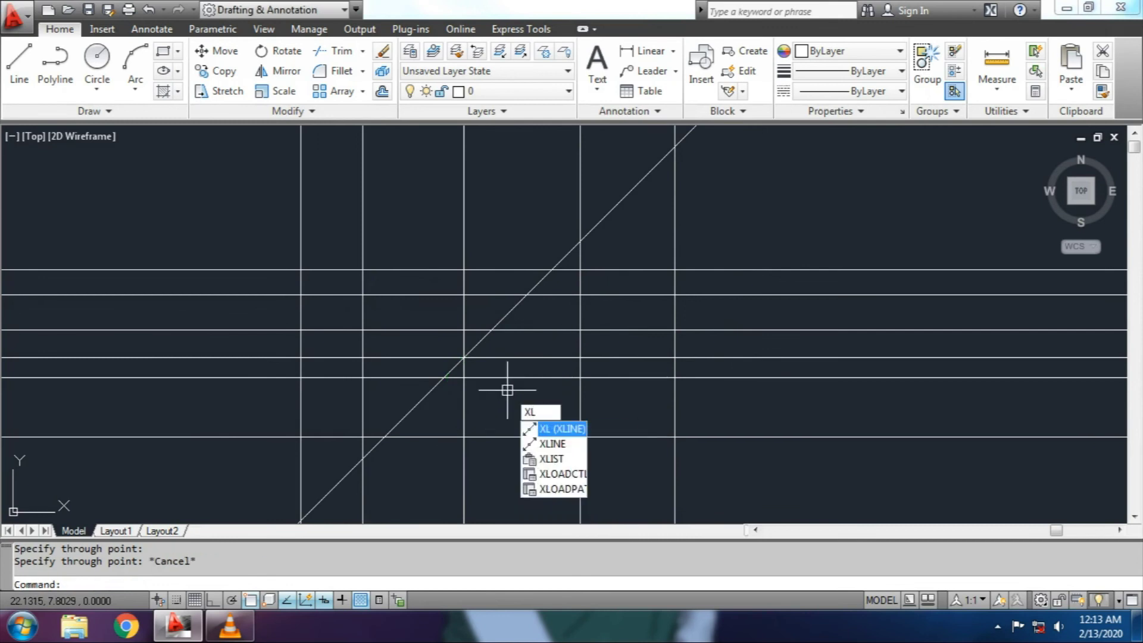
key("Return")
type("a")
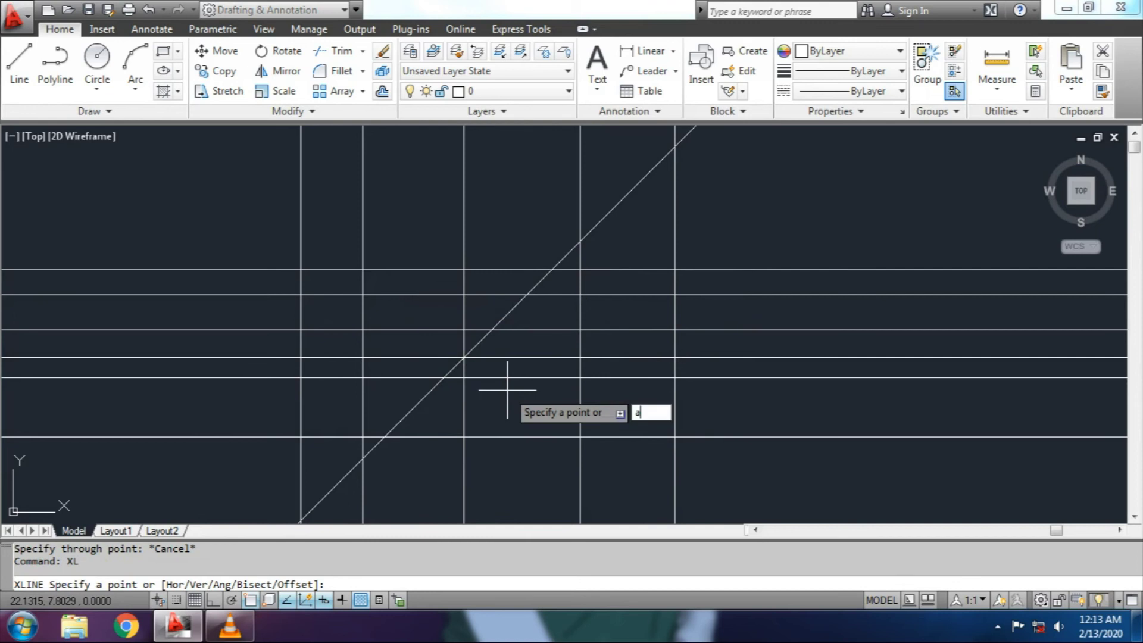
key("Return")
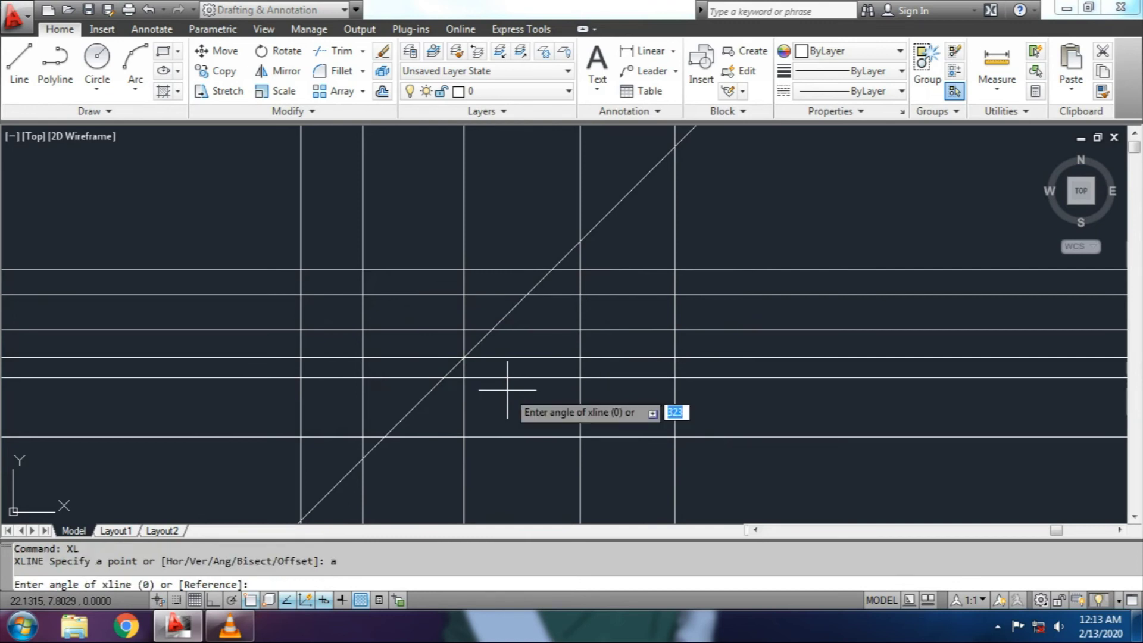
type("-45")
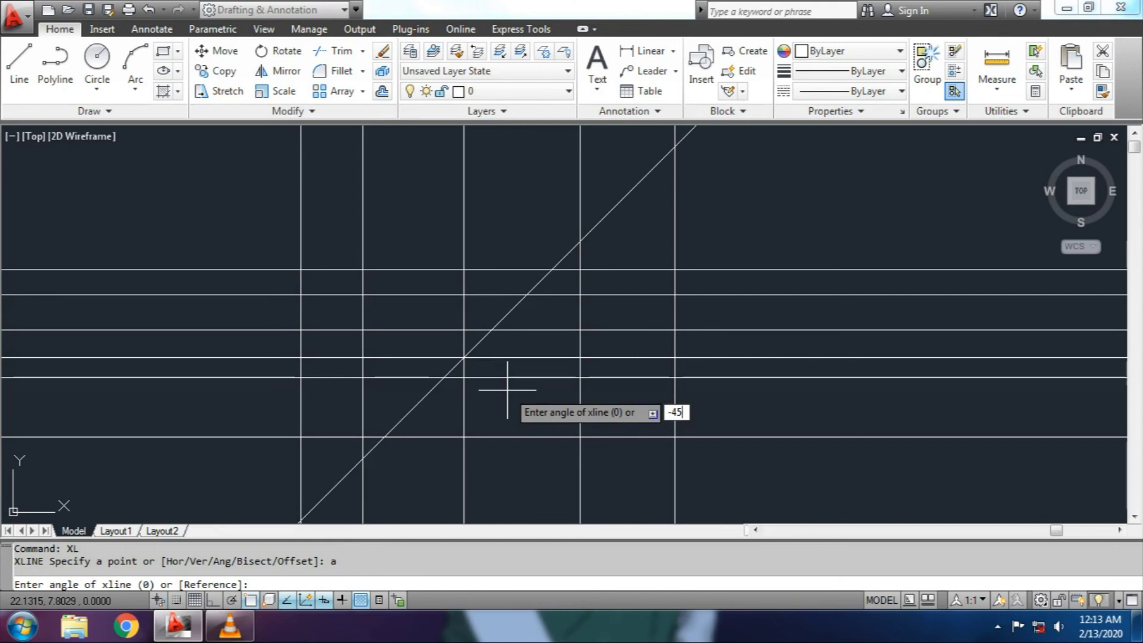
key("Return")
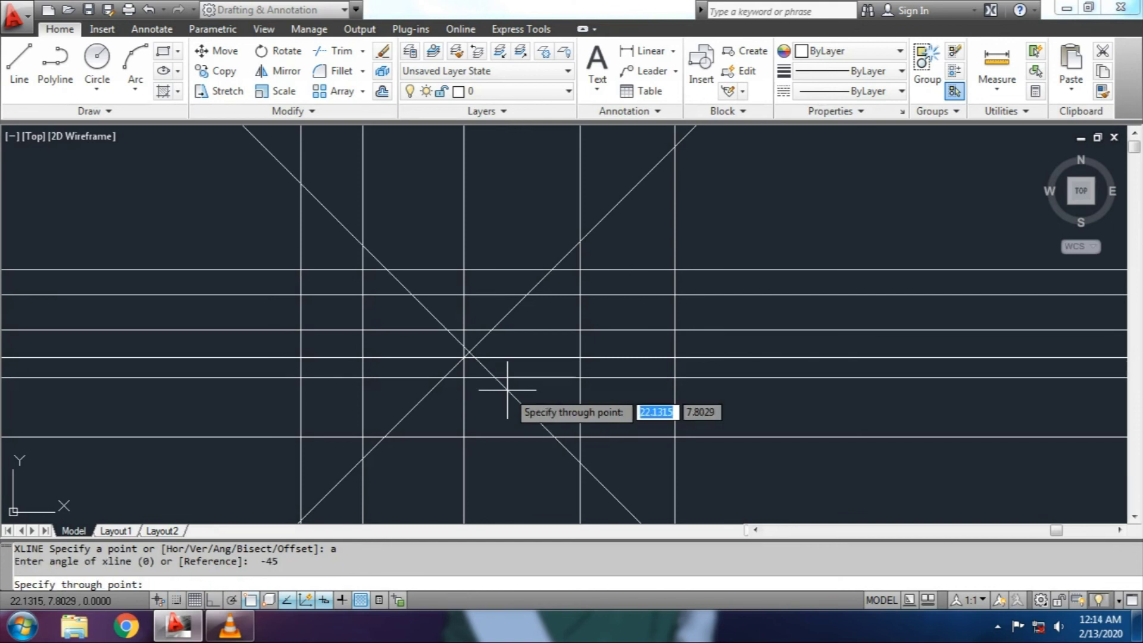
left_click(463, 358)
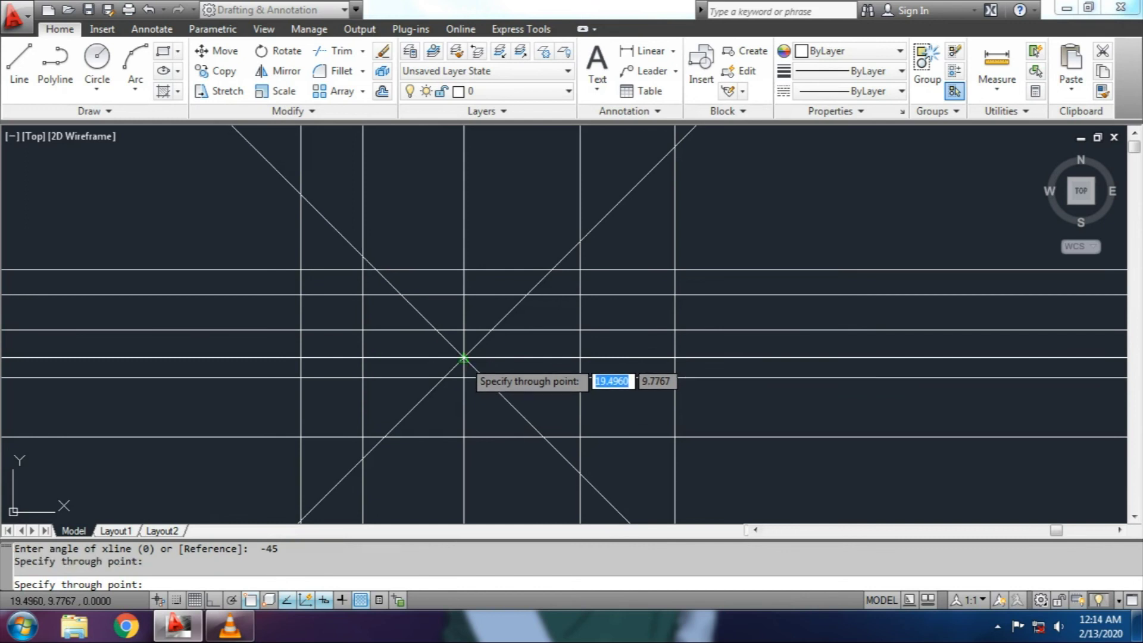
left_click(580, 294)
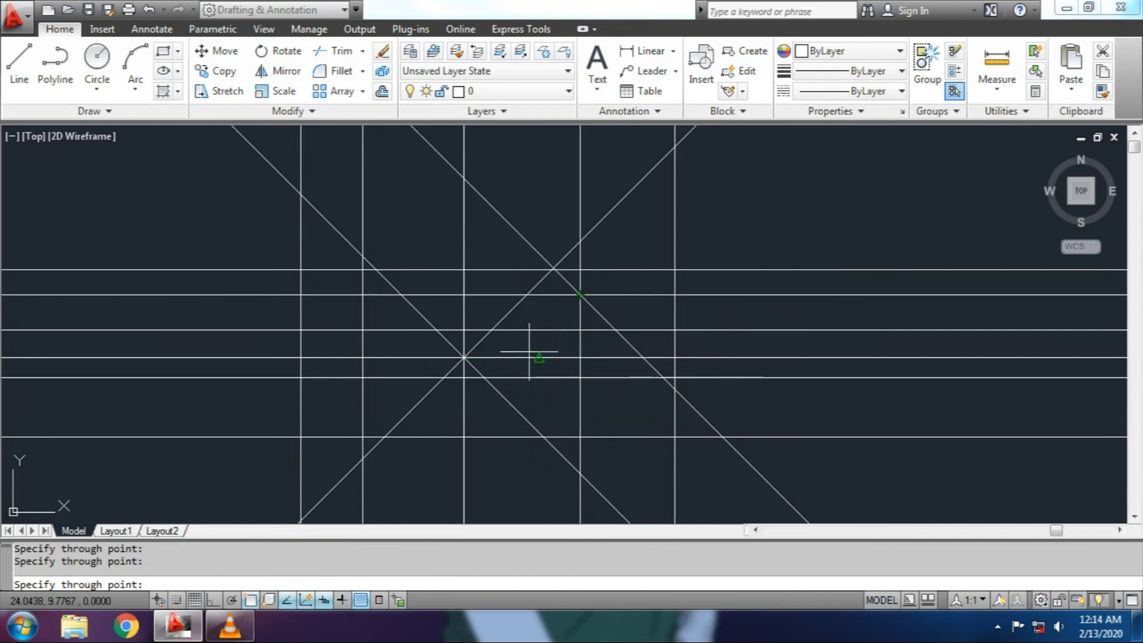
key("Return")
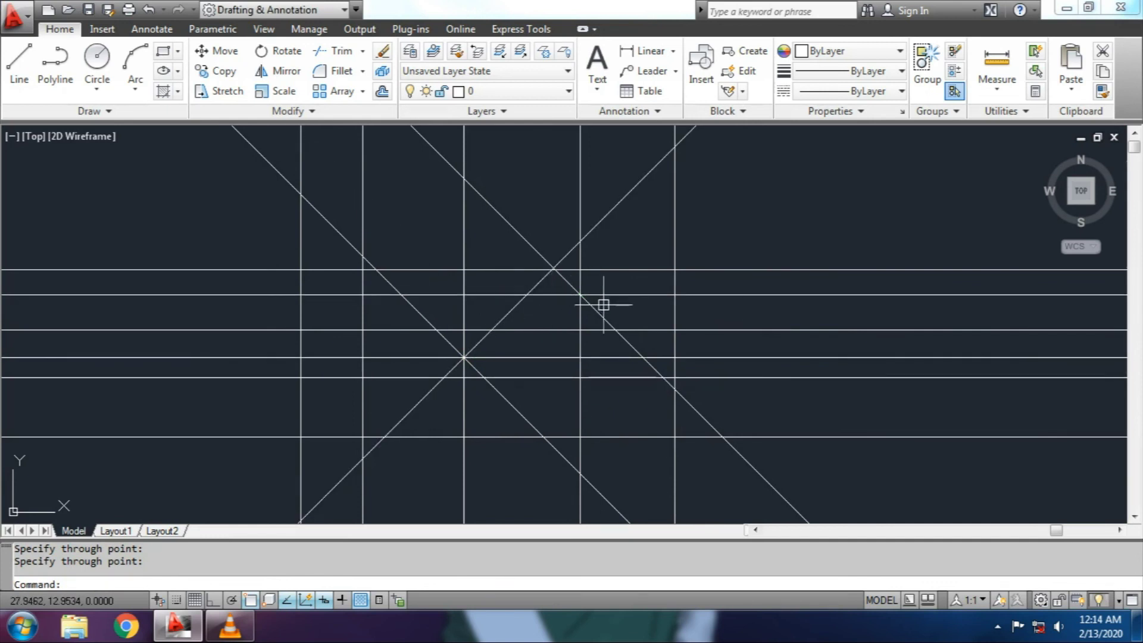
scroll(549, 310, "down", 2)
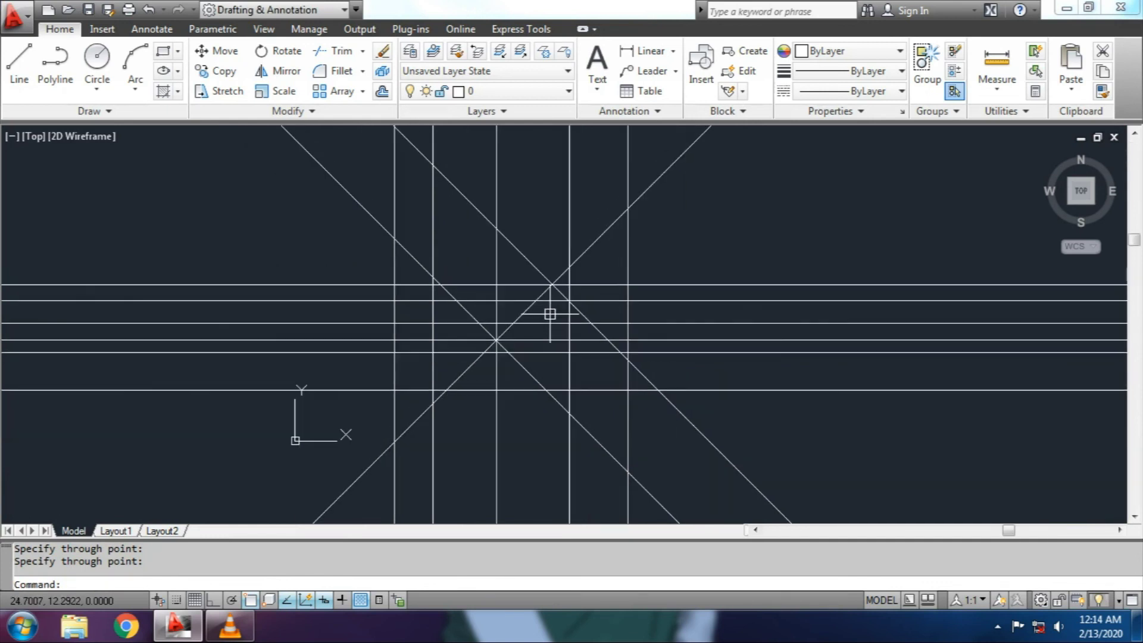